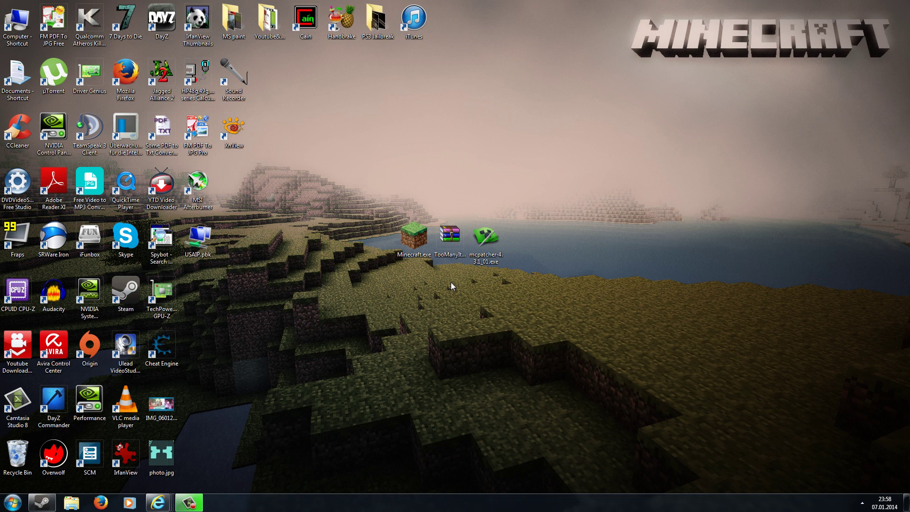
{"action": "left_click", "coordinate": [410, 240]}
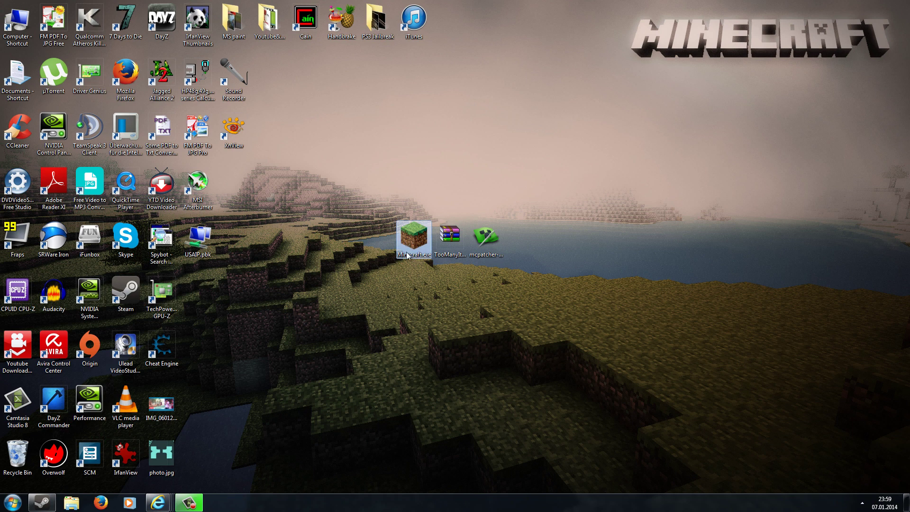
{"action": "left_click", "coordinate": [406, 271]}
{"action": "left_click", "coordinate": [449, 248]}
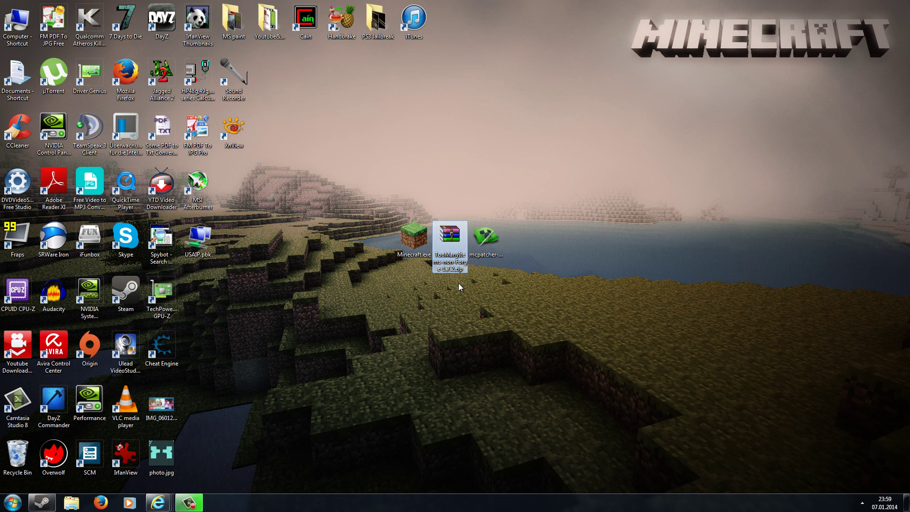
{"action": "left_click", "coordinate": [498, 237]}
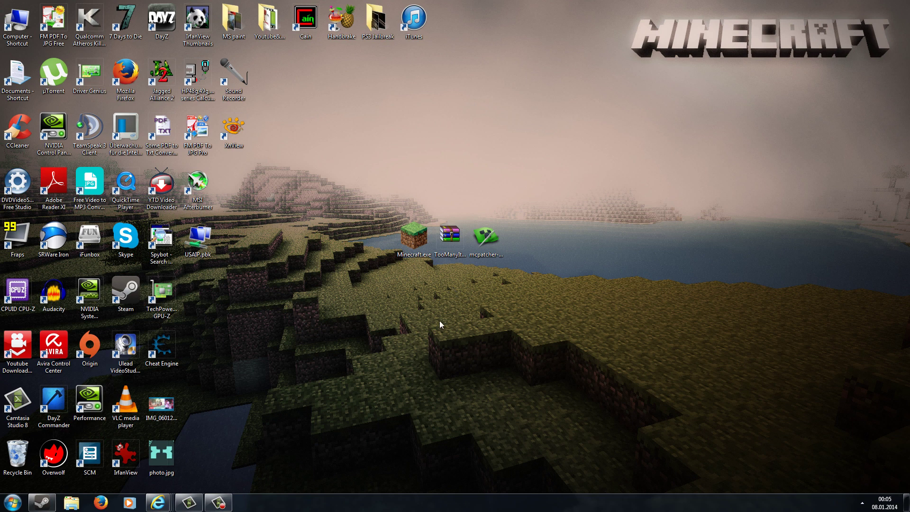
Open the Minecraft launcher and save a new profile named 1.7.2 that uses version release 1.7.2.
{"action": "double_click", "coordinate": [413, 237]}
{"action": "left_click", "coordinate": [481, 263]}
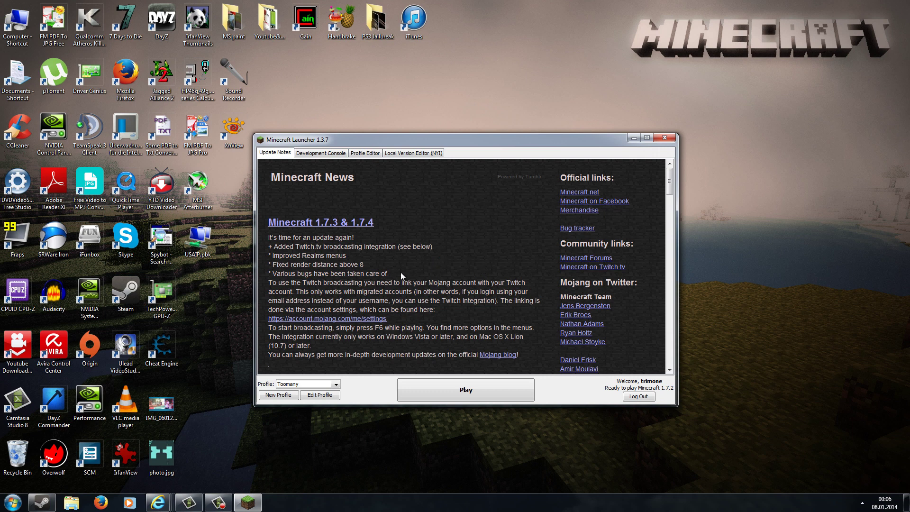
{"action": "left_click", "coordinate": [273, 396]}
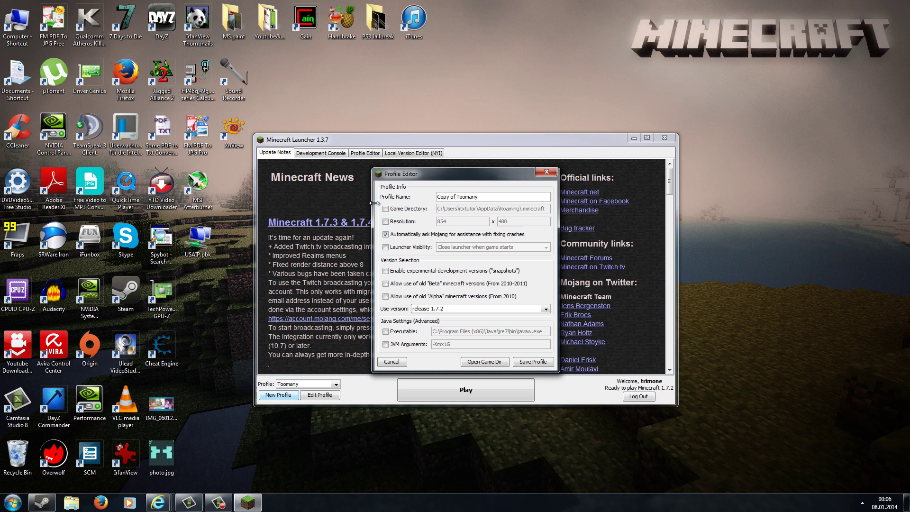
{"action": "left_click_drag", "start_coordinate": [487, 198], "coordinate": [420, 197]}
{"action": "type", "text": "1.7.2"}
{"action": "left_click", "coordinate": [546, 310]}
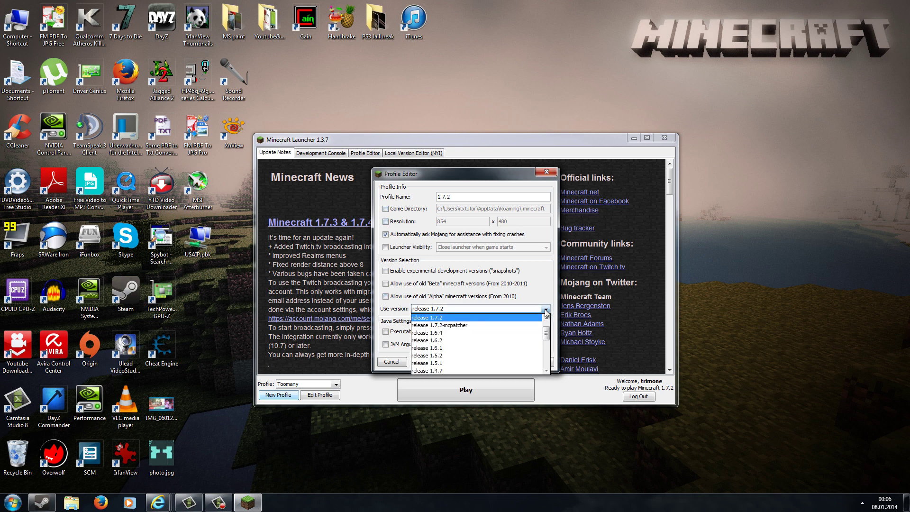
{"action": "left_click", "coordinate": [436, 320]}
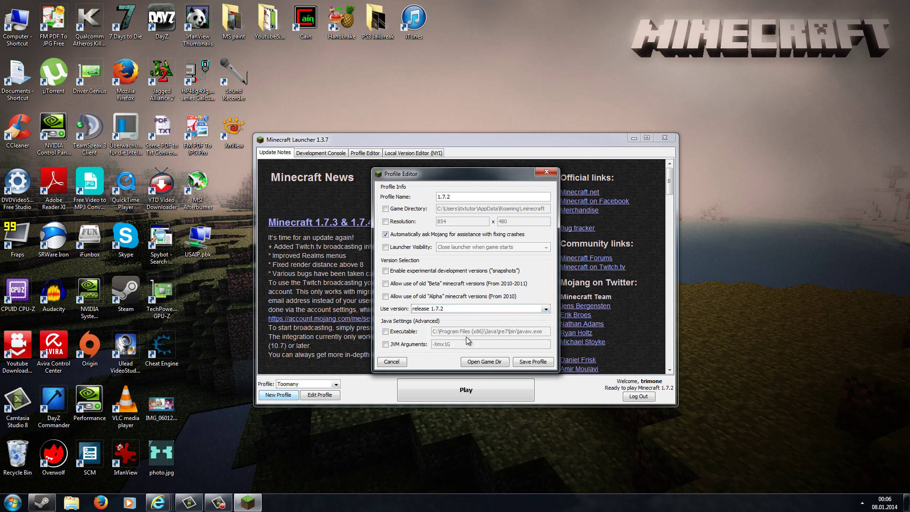
{"action": "left_click", "coordinate": [537, 361]}
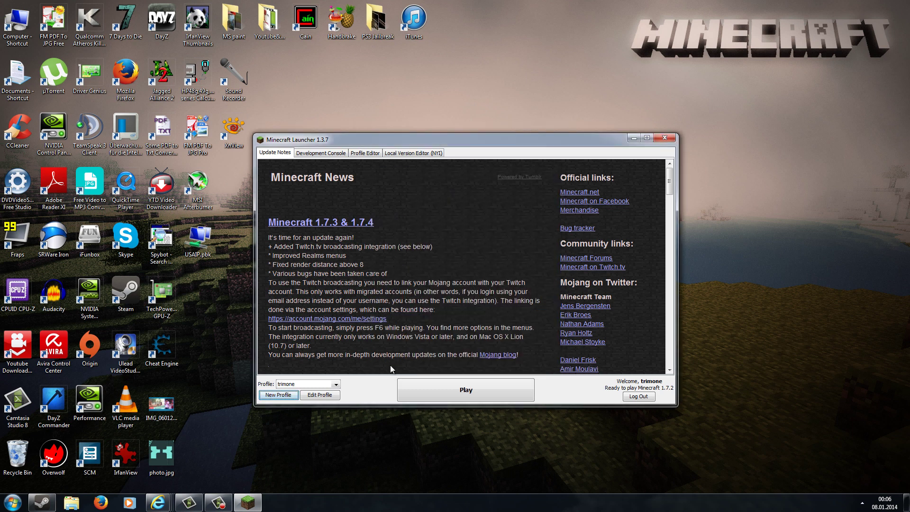
Start Minecraft 1.7.2 once with the newly created profile selected, and close the game at its title screen.
{"action": "left_click", "coordinate": [330, 385]}
{"action": "left_click", "coordinate": [309, 416]}
{"action": "left_click", "coordinate": [483, 390]}
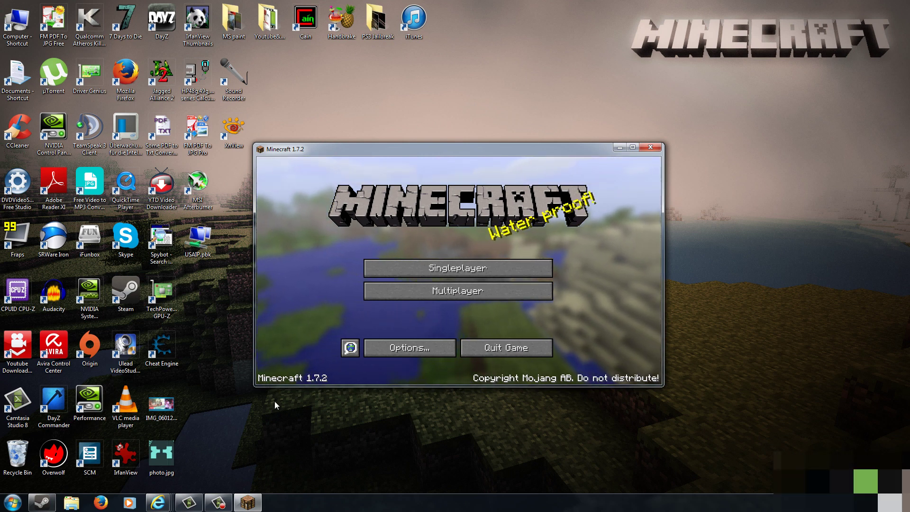
{"action": "left_click", "coordinate": [650, 147]}
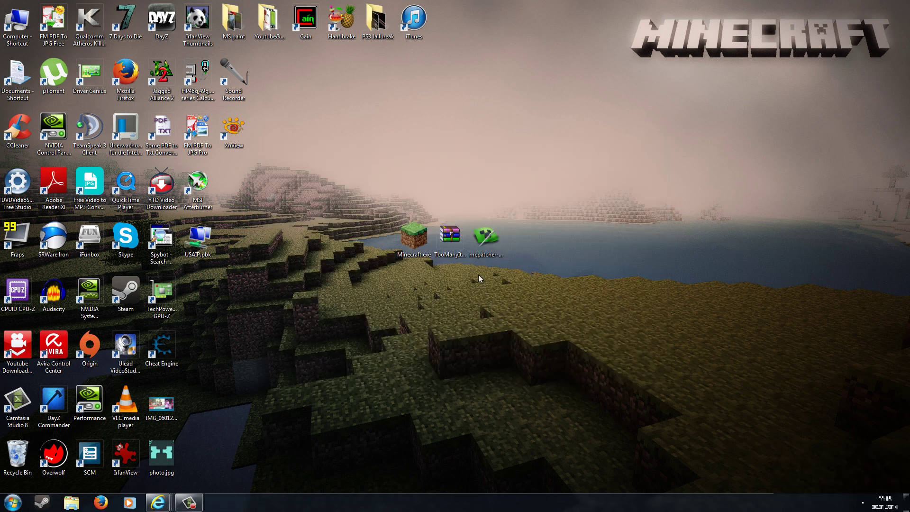
Run mcpatcher-4.3.1_01.exe from the desktop as administrator.
{"action": "left_click", "coordinate": [449, 237]}
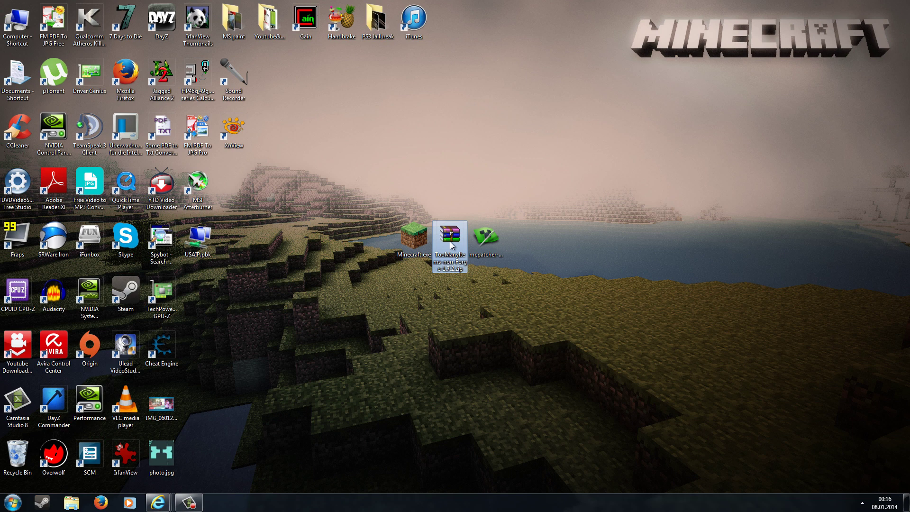
{"action": "left_click", "coordinate": [439, 289]}
{"action": "left_click", "coordinate": [487, 241]}
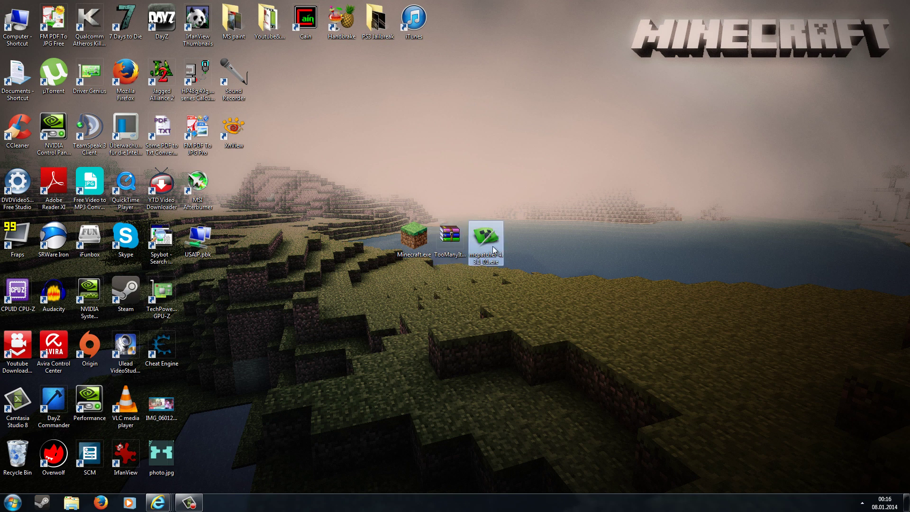
{"action": "right_click", "coordinate": [492, 246]}
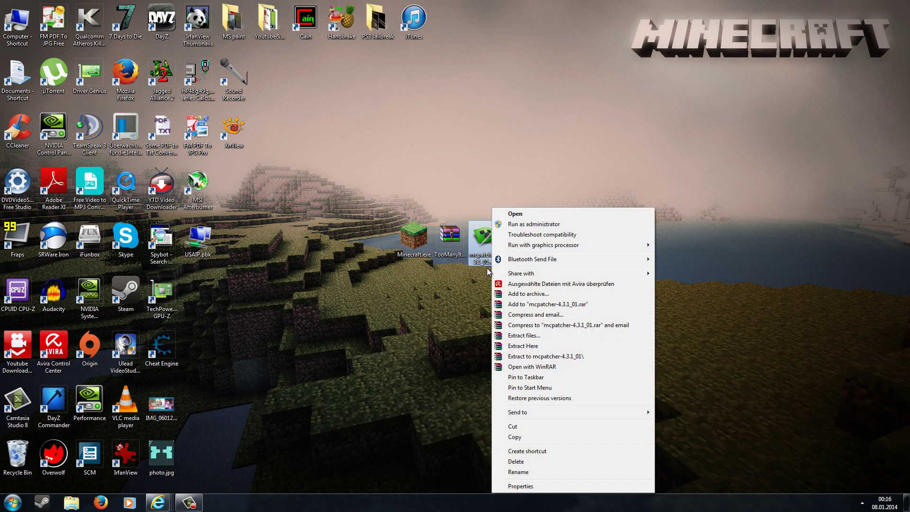
{"action": "left_click", "coordinate": [526, 228]}
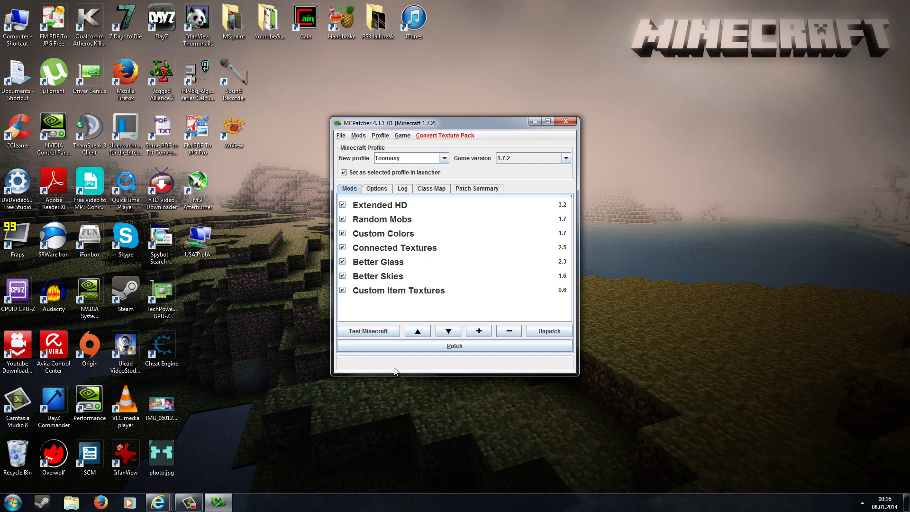
Name the new Minecraft profile toomanyitems and open the game version choices.
{"action": "double_click", "coordinate": [393, 158]}
{"action": "type", "text": "to"}
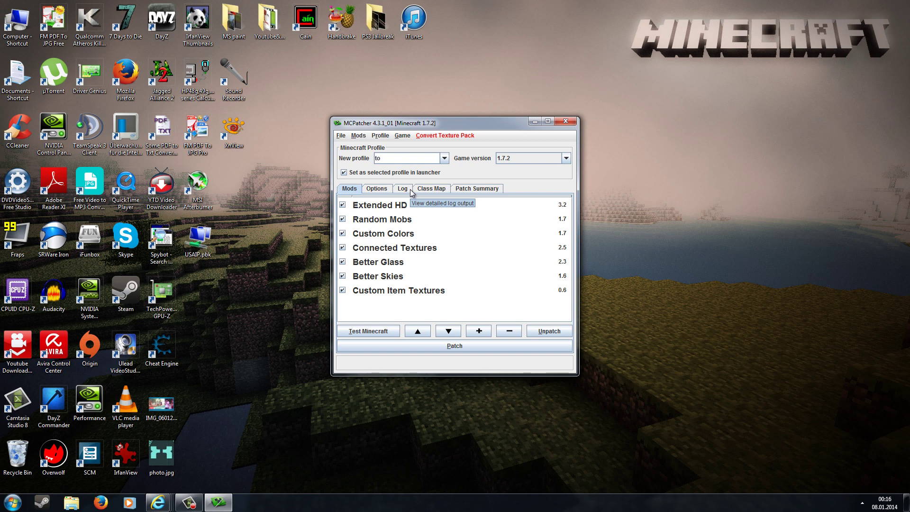
{"action": "type", "text": "omanyitems"}
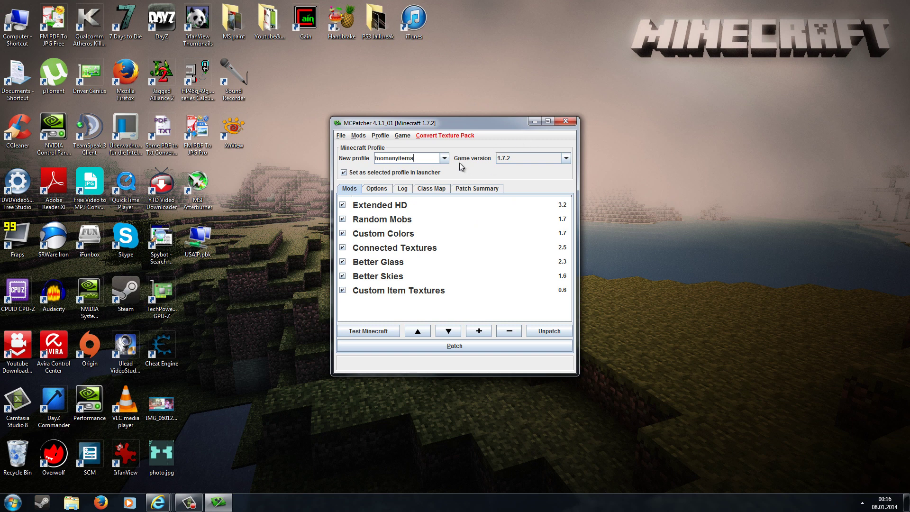
{"action": "left_click", "coordinate": [569, 160]}
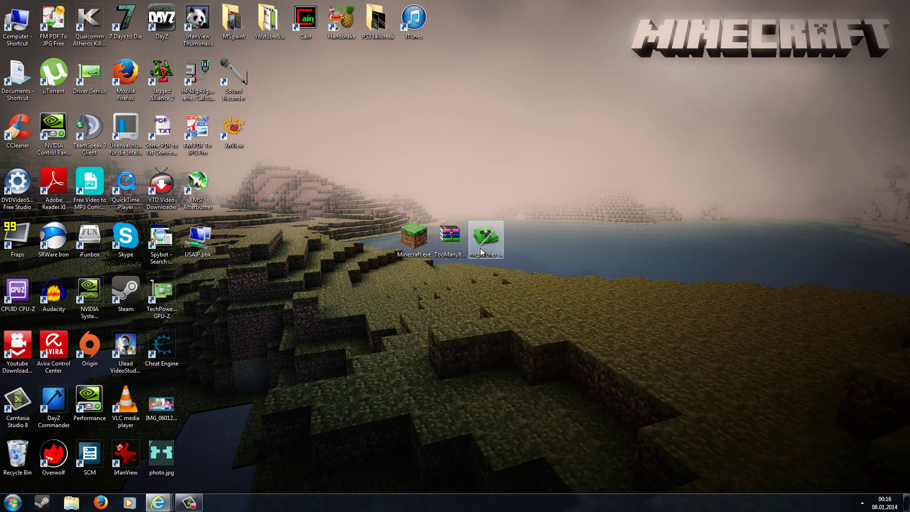
Launch MCPatcher 4.3.1_01 from the desktop and reposition its window.
{"action": "double_click", "coordinate": [481, 251]}
{"action": "left_click", "coordinate": [480, 260]}
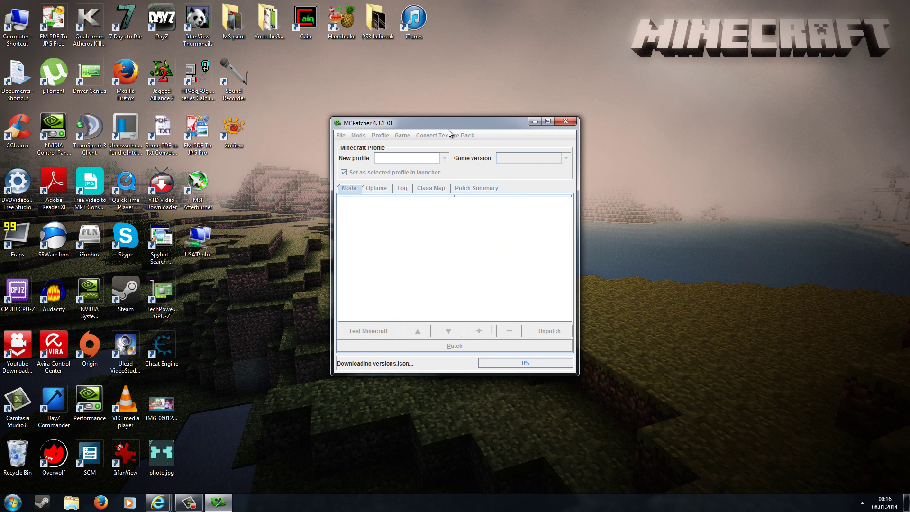
{"action": "left_click_drag", "start_coordinate": [444, 124], "coordinate": [473, 121]}
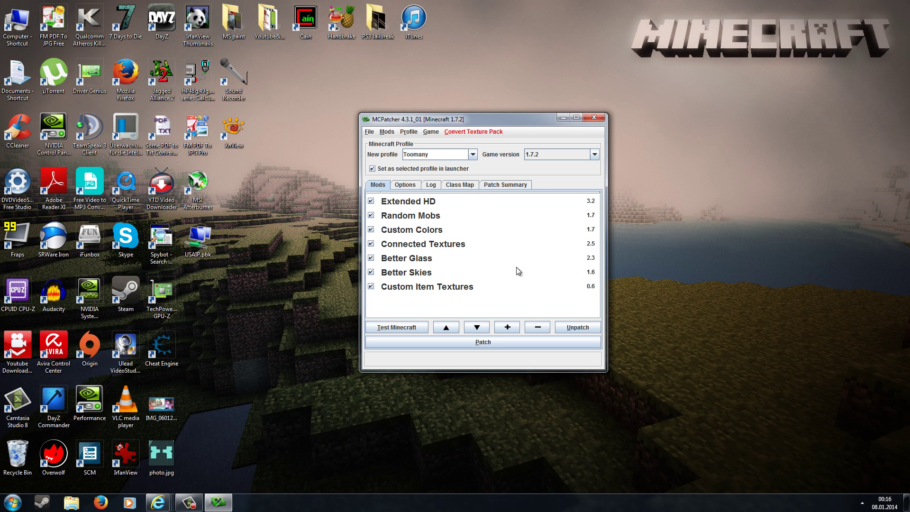
Disable all seven built-in mods, from Extended HD through Custom Item Textures.
{"action": "left_click", "coordinate": [371, 201]}
{"action": "left_click", "coordinate": [371, 224]}
{"action": "left_click", "coordinate": [371, 238]}
{"action": "left_click", "coordinate": [371, 252]}
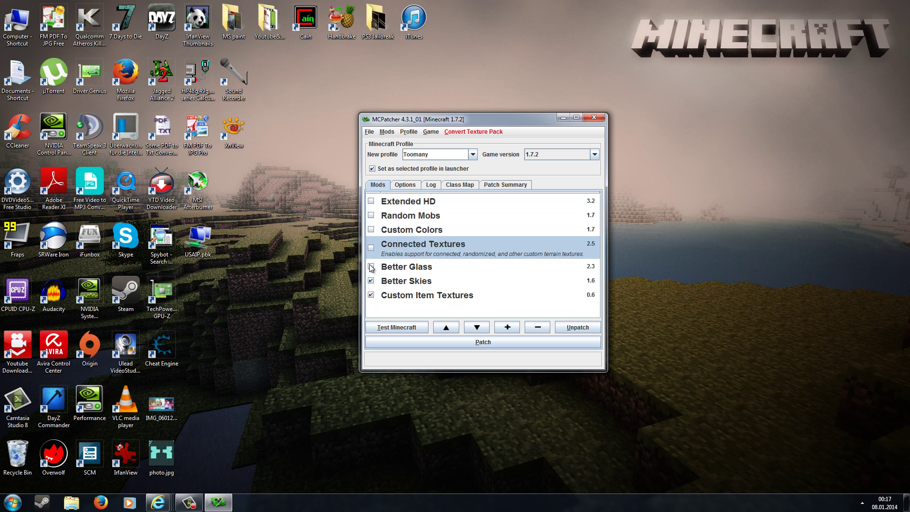
{"action": "left_click", "coordinate": [371, 266]}
{"action": "left_click", "coordinate": [371, 281]}
{"action": "left_click", "coordinate": [372, 296]}
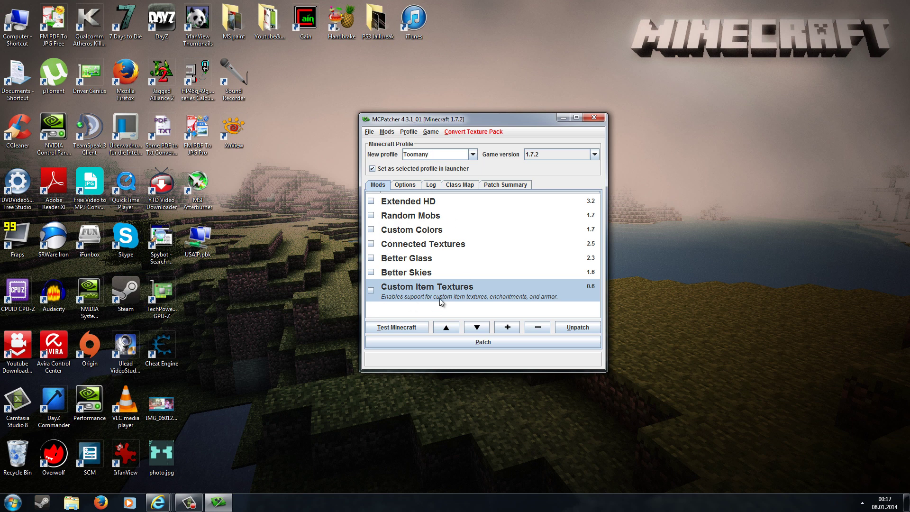
Add TooManyItems-non-Forge-1.7.2.zip from the Desktop as an external mod, accepting its list of files to insert.
{"action": "left_click", "coordinate": [507, 327]}
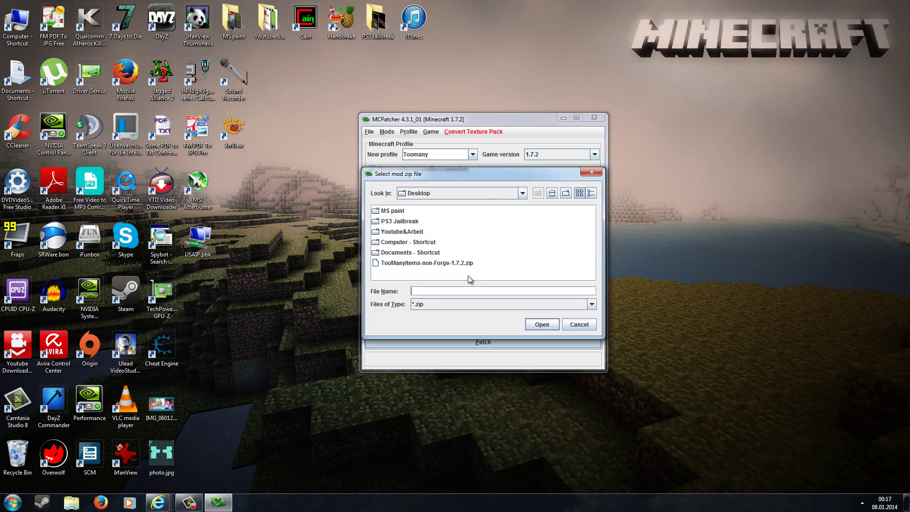
{"action": "left_click", "coordinate": [445, 192]}
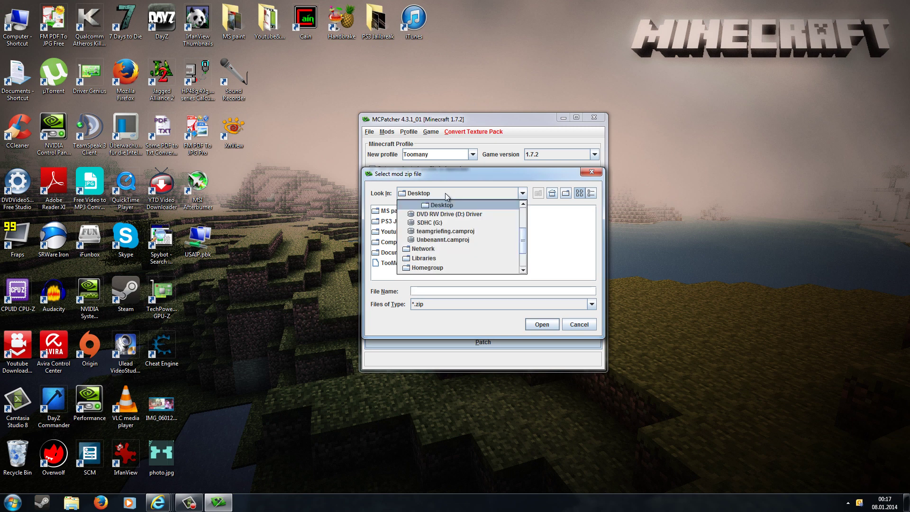
{"action": "left_click", "coordinate": [443, 205]}
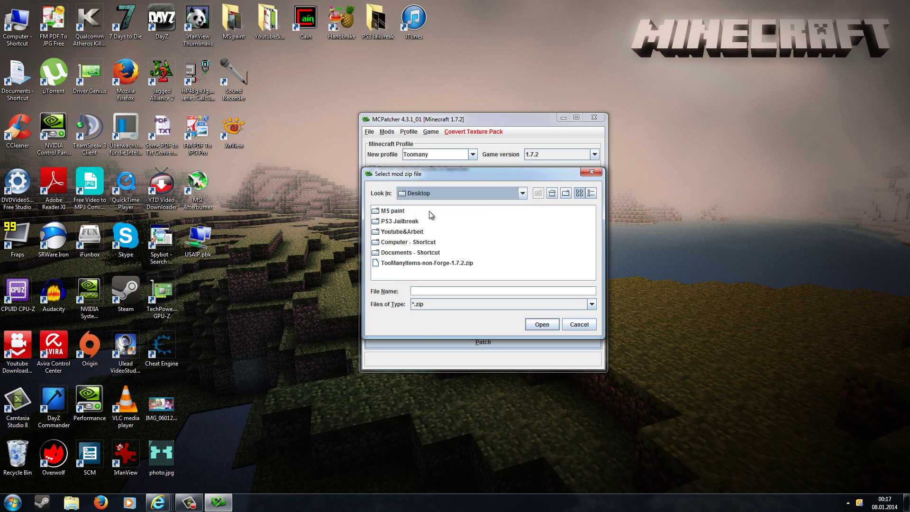
{"action": "left_click", "coordinate": [402, 264]}
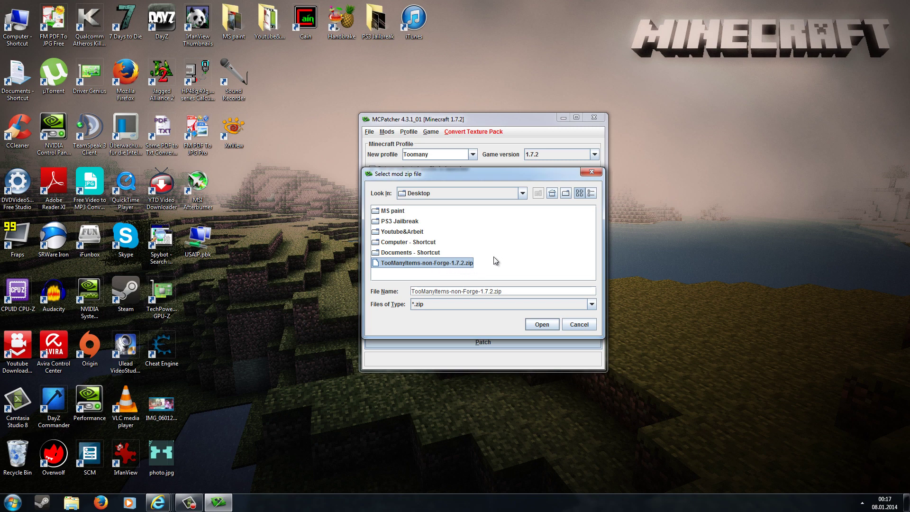
{"action": "left_click", "coordinate": [542, 325]}
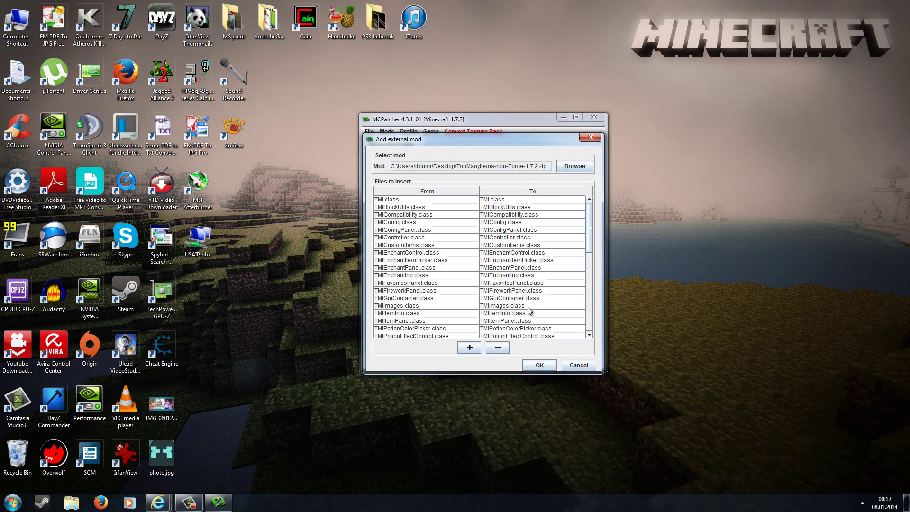
{"action": "left_click", "coordinate": [537, 366]}
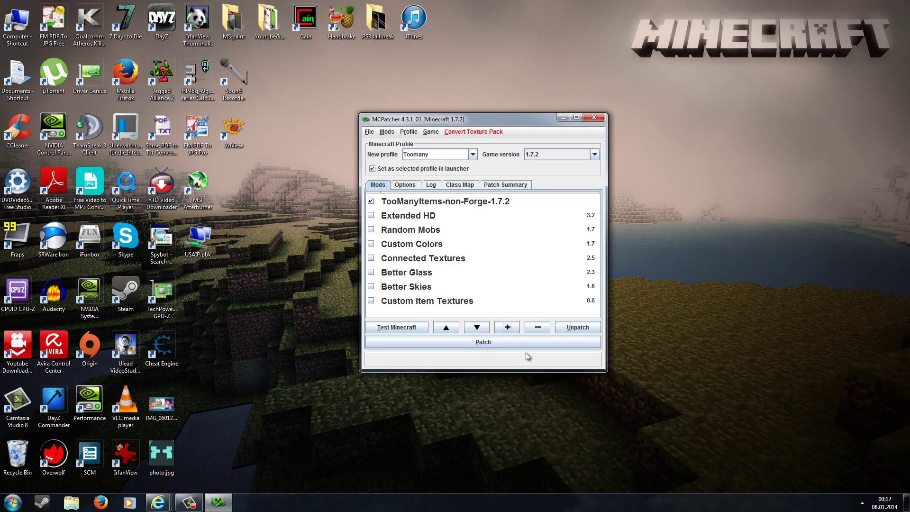
Patch Minecraft 1.7.2 with the TooManyItems mod and start a test run of the game.
{"action": "left_click", "coordinate": [496, 342]}
{"action": "left_click", "coordinate": [407, 327]}
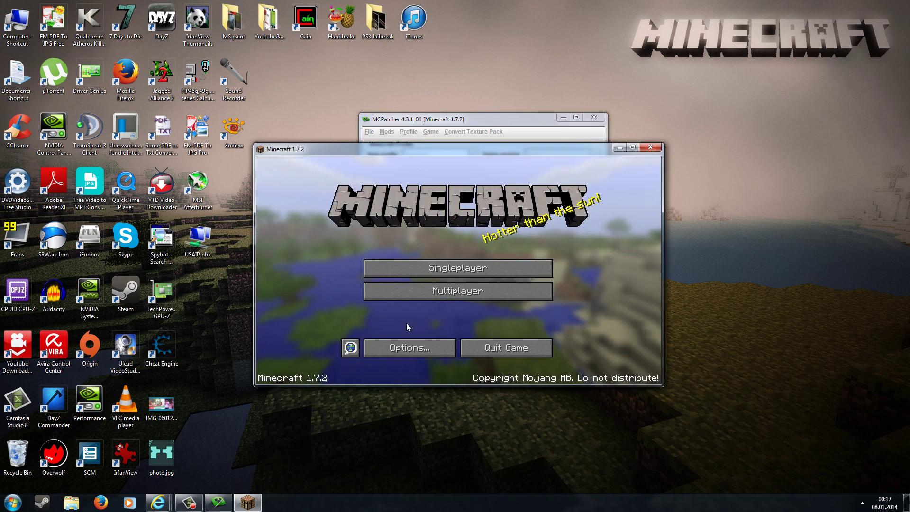
Create a singleplayer world named New World in Survival mode.
{"action": "left_click", "coordinate": [436, 273]}
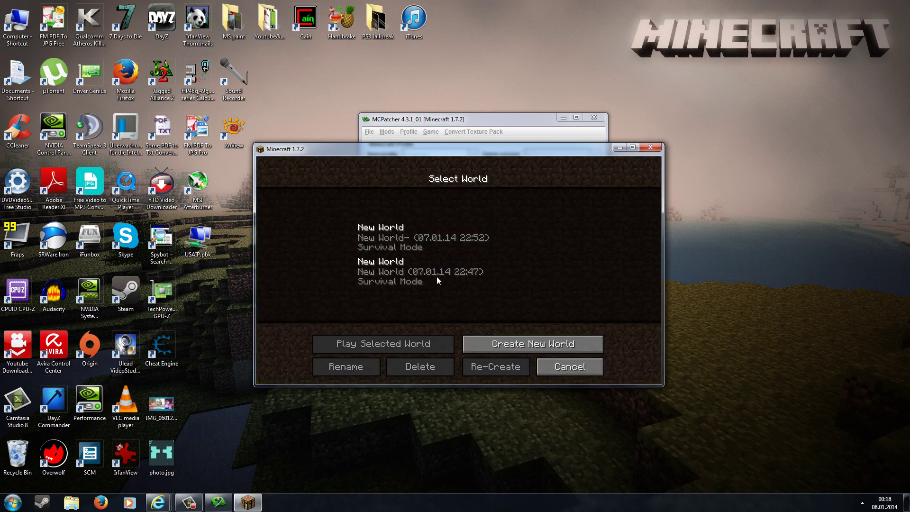
{"action": "left_click", "coordinate": [521, 343]}
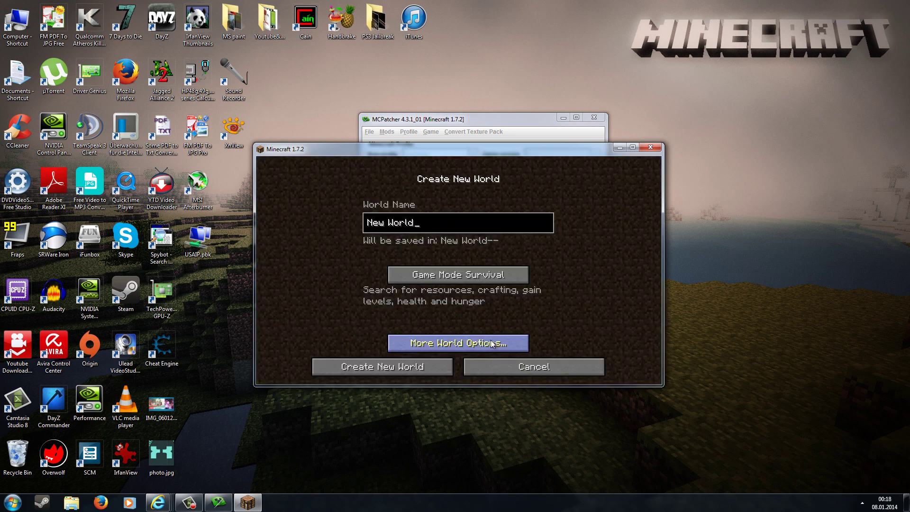
{"action": "left_click", "coordinate": [420, 365]}
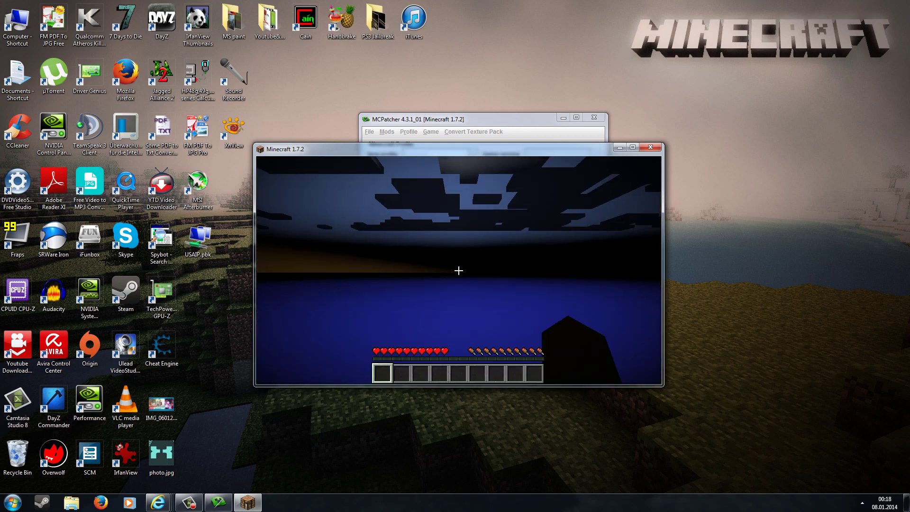
Walk around the new world and examine the TooManyItems item list and controls in the inventory.
{"action": "key", "text": "w"}
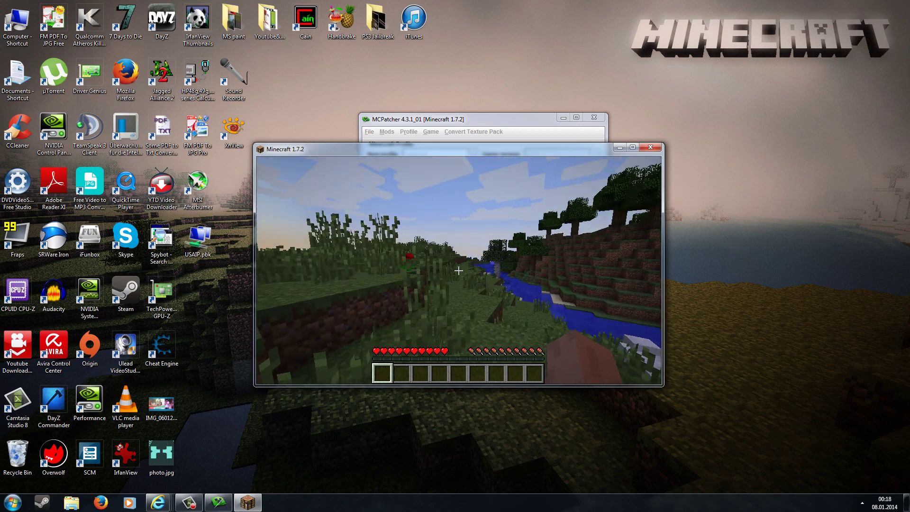
{"action": "key", "text": "e"}
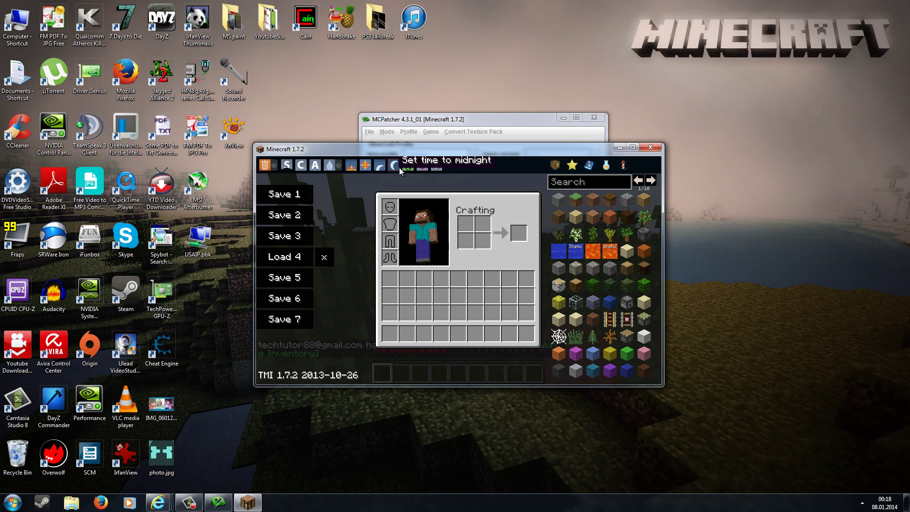
{"action": "key", "text": "e"}
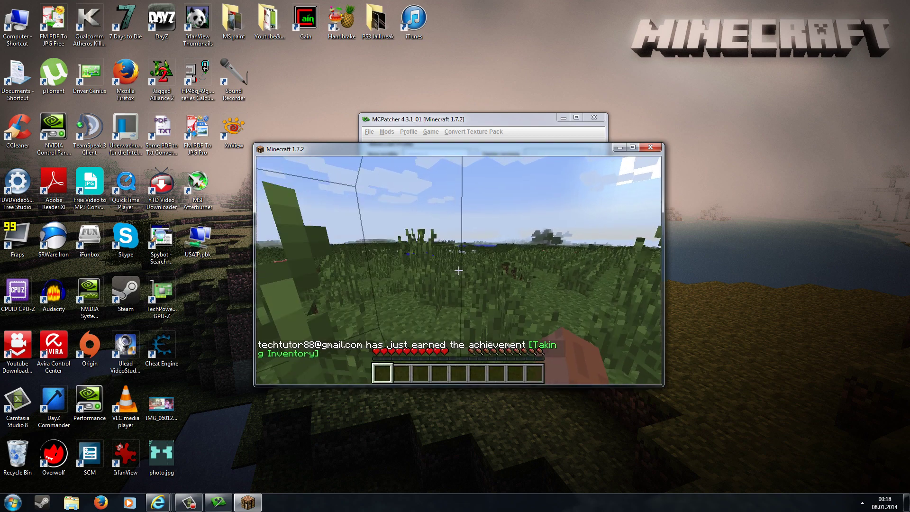
{"action": "key", "text": "w"}
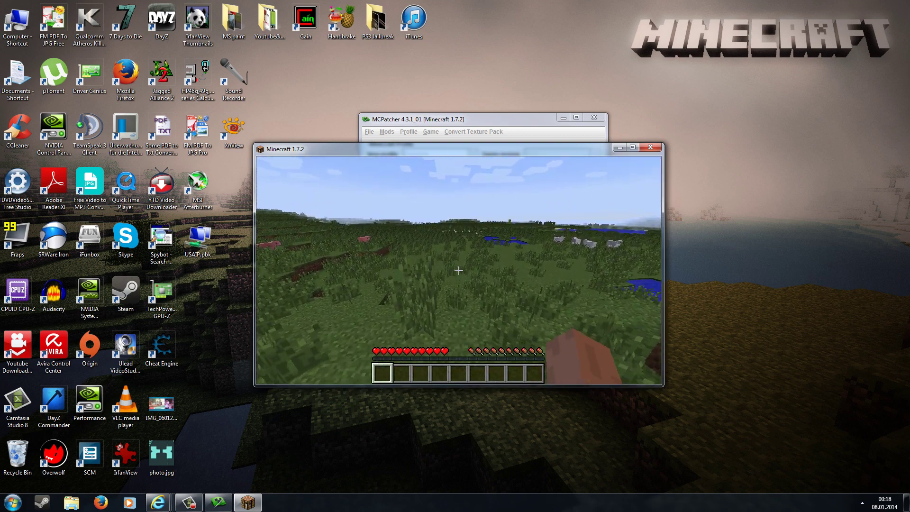
Walk across the grassland to explore more of the new world.
{"action": "key", "text": "w"}
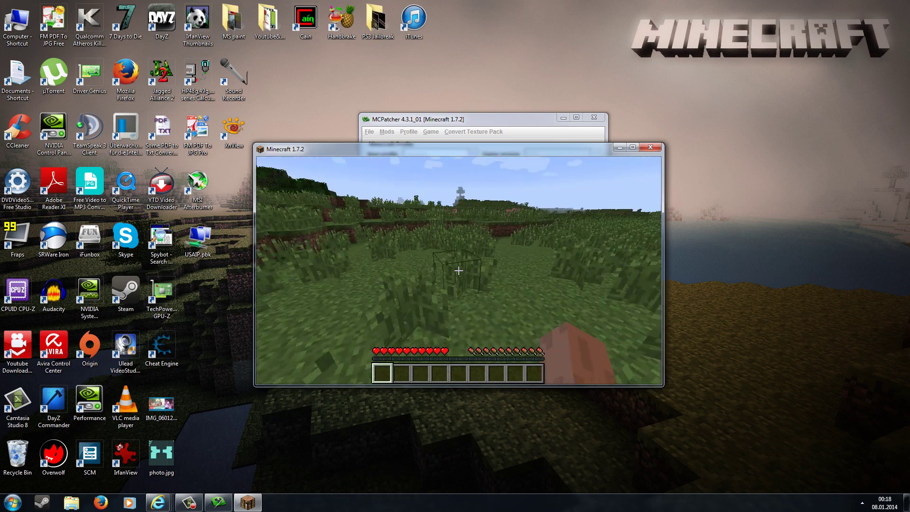
{"action": "key", "text": "w"}
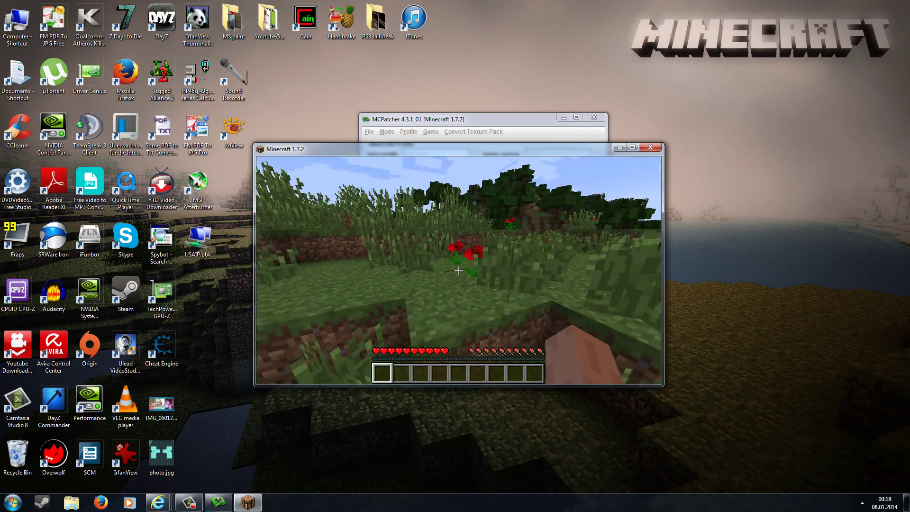
{"action": "key", "text": "w"}
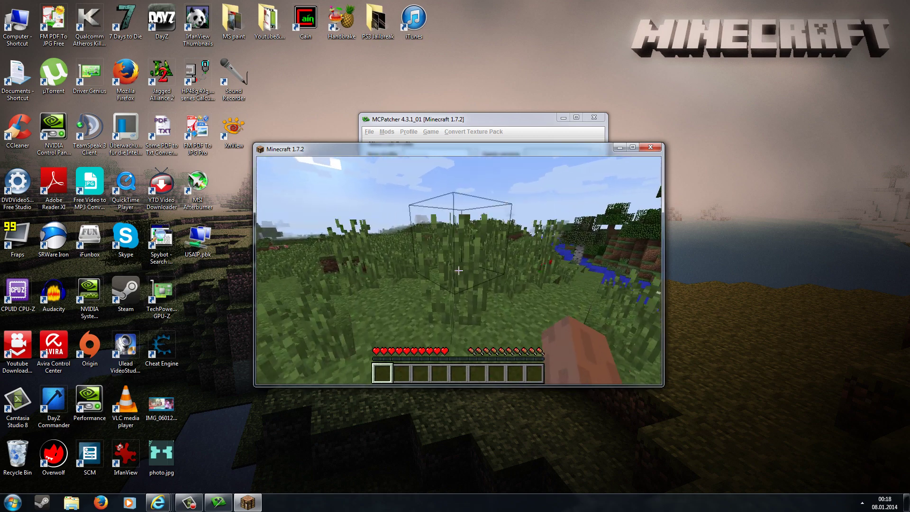
Enlarge the game window to fill most of the desktop and check the TooManyItems inventory at the larger size.
{"action": "key", "text": "e"}
{"action": "left_click_drag", "start_coordinate": [254, 143], "coordinate": [118, 39]}
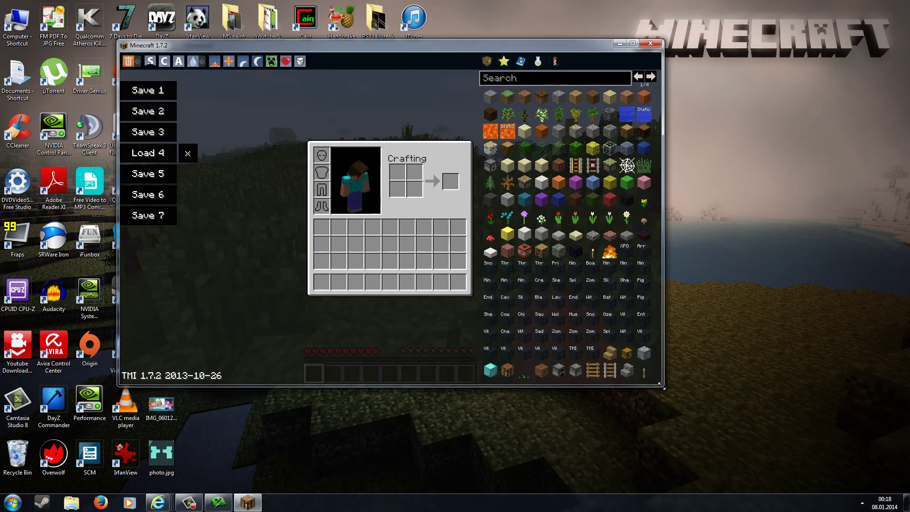
{"action": "left_click_drag", "start_coordinate": [662, 386], "coordinate": [871, 473]}
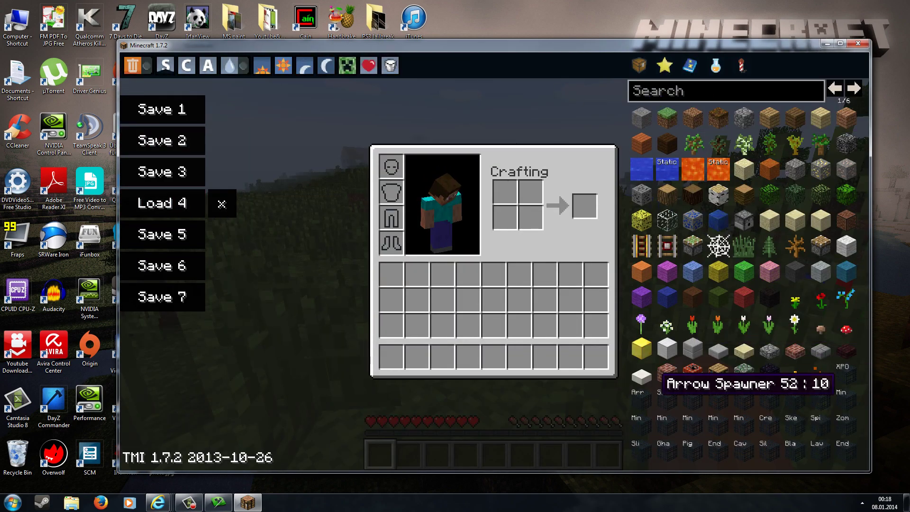
{"action": "key", "text": "e"}
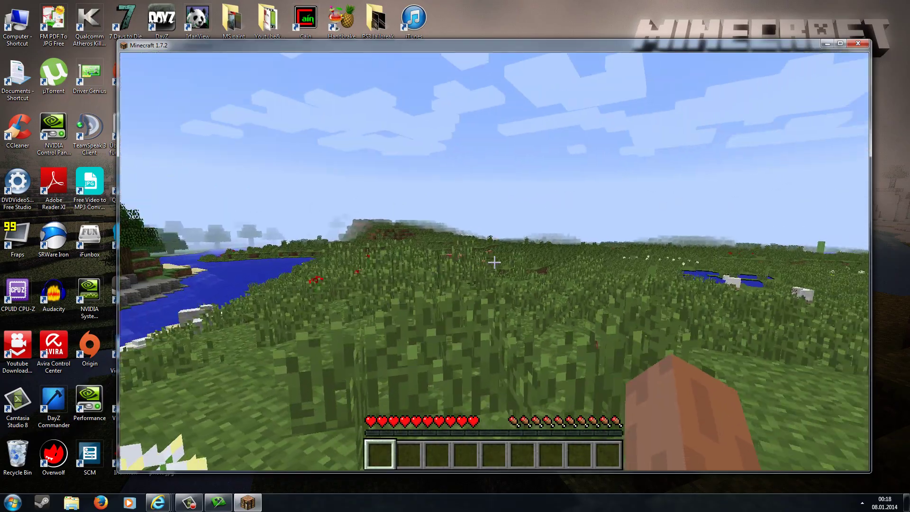
{"action": "key", "text": "e"}
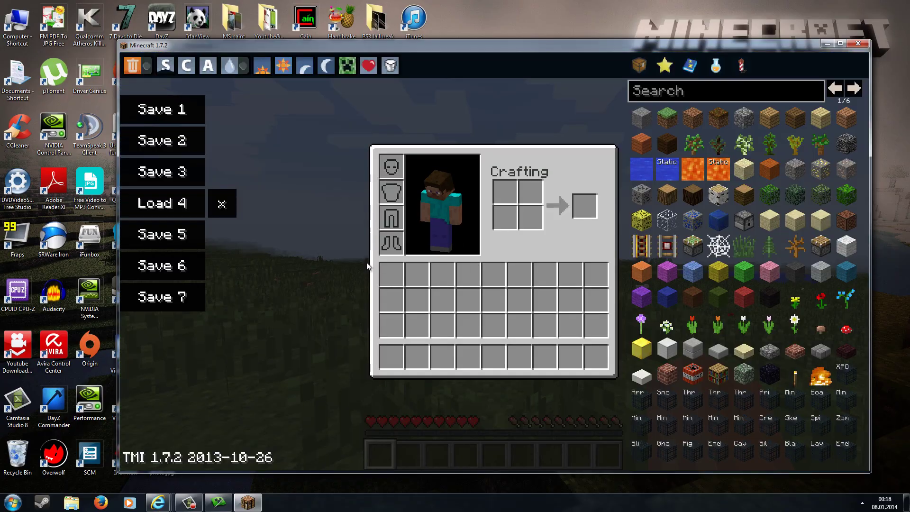